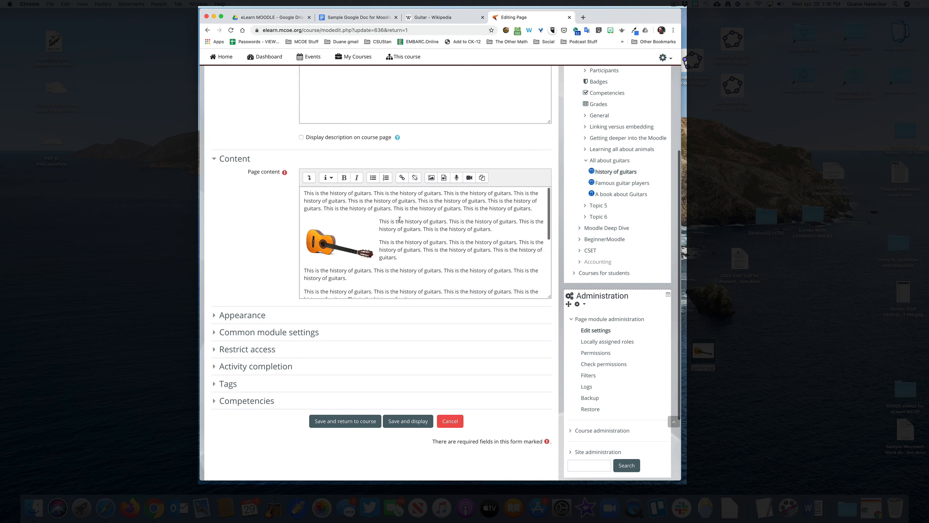
- Insert the line "View the Wikipedia page on guitars:" above the last paragraph of the page content
{"action": "scroll", "coordinate": [400, 219], "scroll_direction": "down", "scroll_amount": 4}
{"action": "left_click_drag", "start_coordinate": [417, 281], "coordinate": [305, 252]}
{"action": "key", "text": "BackSpace"}
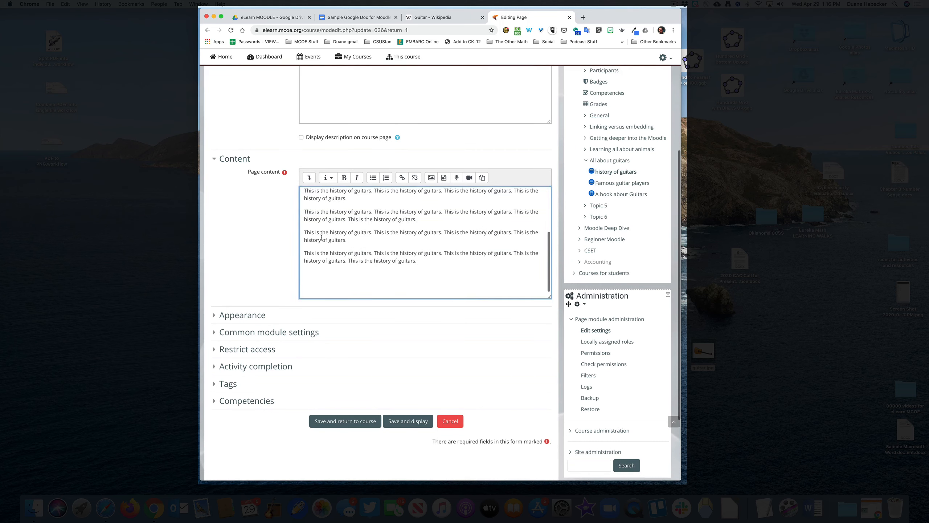
{"action": "key", "text": "BackSpace"}
{"action": "key", "text": "BackSpace"}
{"action": "key", "text": "Return"}
{"action": "type", "text": "Video"}
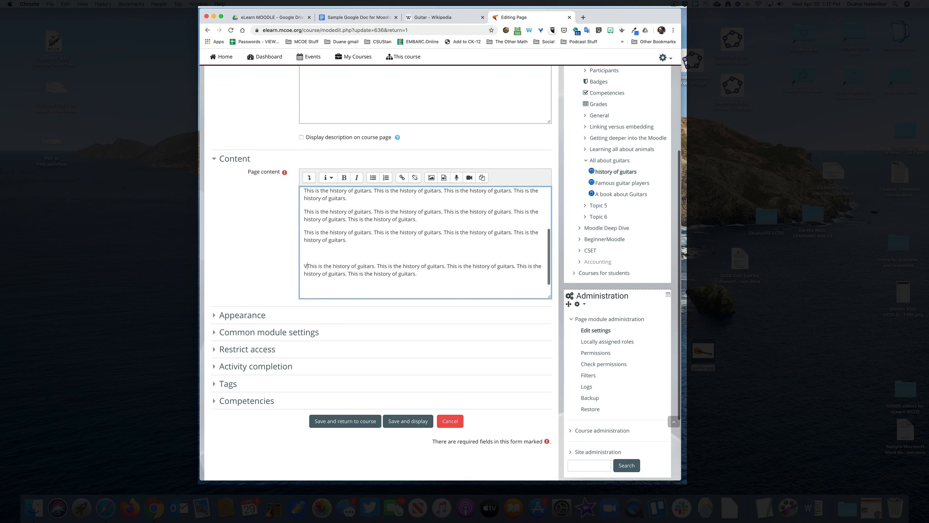
{"action": "key", "text": "BackSpace"}
{"action": "key", "text": "BackSpace"}
{"action": "key", "text": "BackSpace"}
{"action": "key", "text": "BackSpace"}
{"action": "key", "text": "BackSpace"}
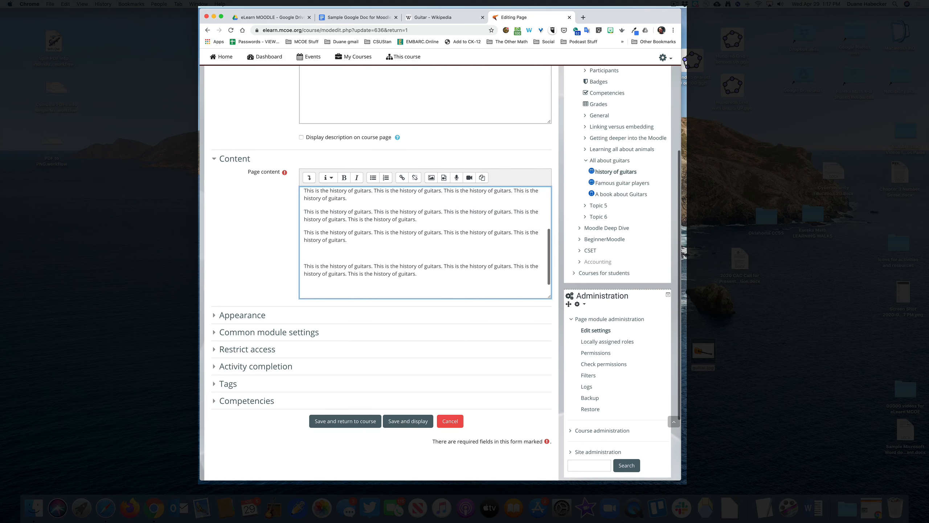
{"action": "type", "text": "View the Wikipedia page on guitars:"}
- Copy the address of the Wikipedia Guitar article and paste it after "View the Wikipedia page on guitars:"
{"action": "left_click", "coordinate": [432, 20]}
{"action": "triple_click", "coordinate": [281, 30]}
{"action": "key", "text": "super+a"}
{"action": "key", "text": "super+c"}
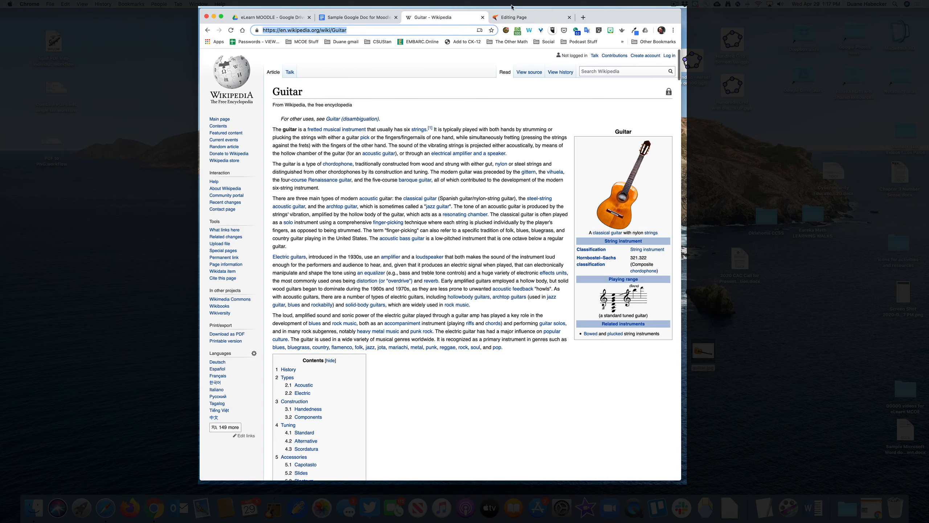
{"action": "left_click", "coordinate": [524, 21]}
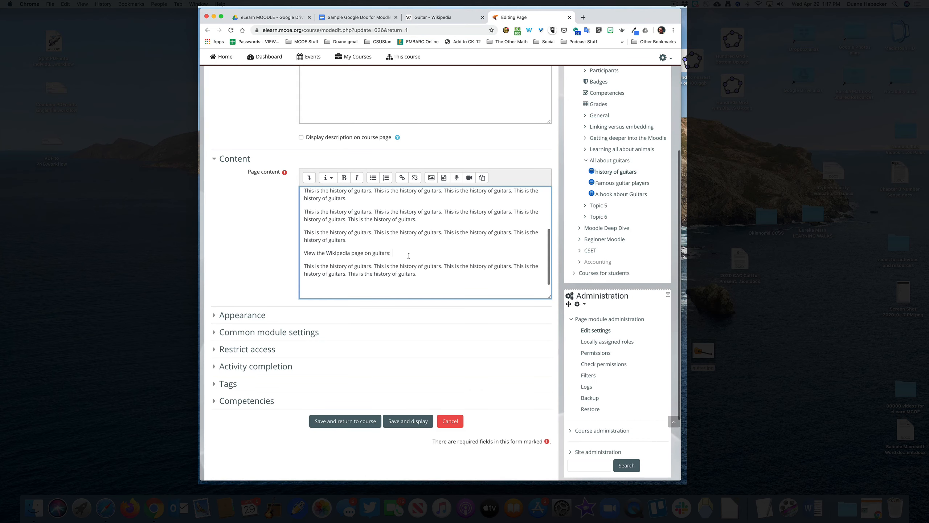
{"action": "key", "text": "super+v"}
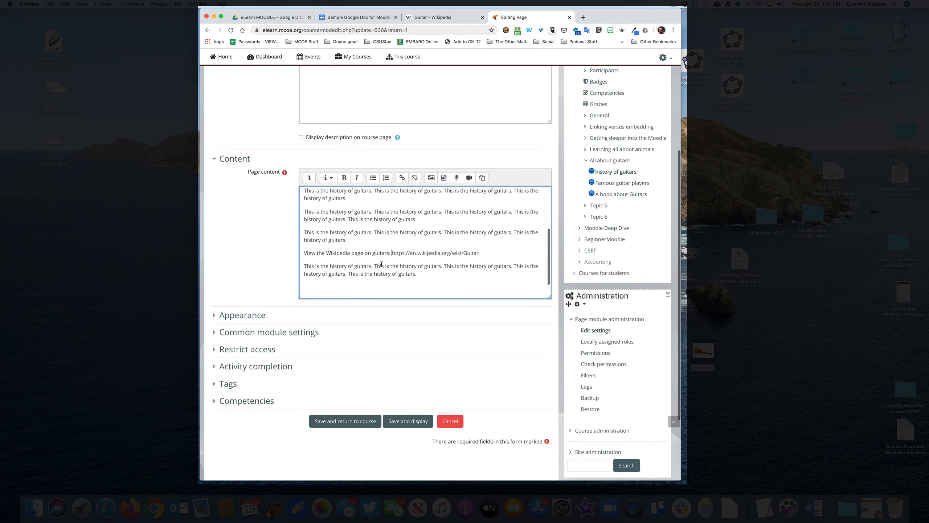
{"action": "left_click", "coordinate": [388, 420]}
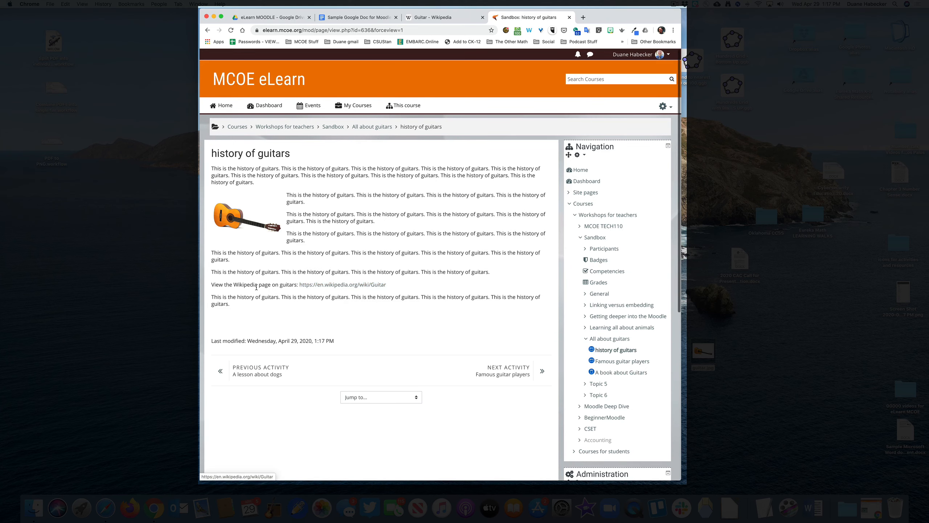
{"action": "left_click", "coordinate": [337, 285]}
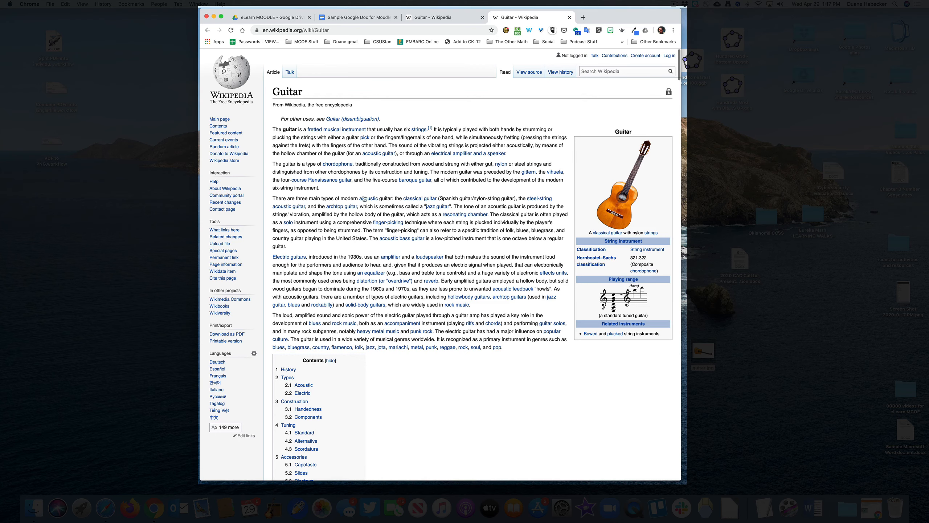
{"action": "key", "text": "super+bracketleft"}
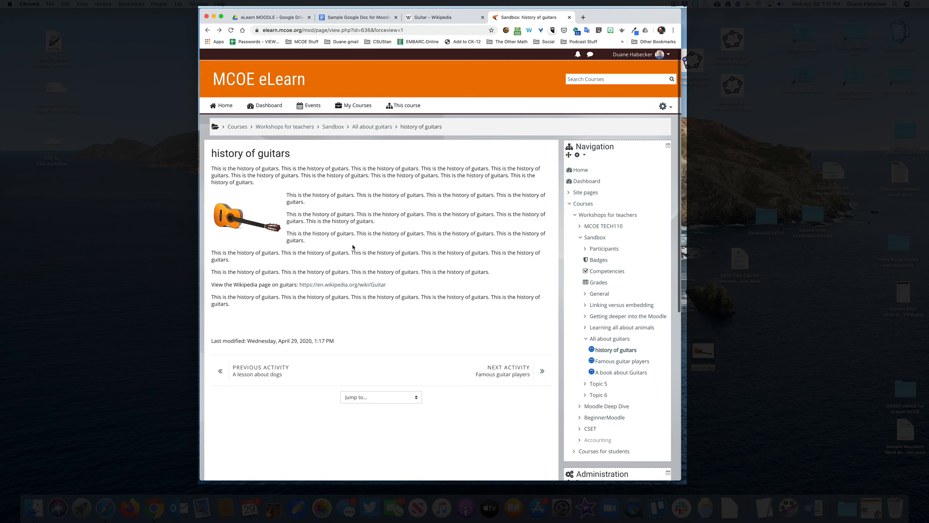
- Reopen the history of guitars page for editing and remove the colon and URL after "View the Wikipedia page on guitars"
{"action": "left_click", "coordinate": [663, 107]}
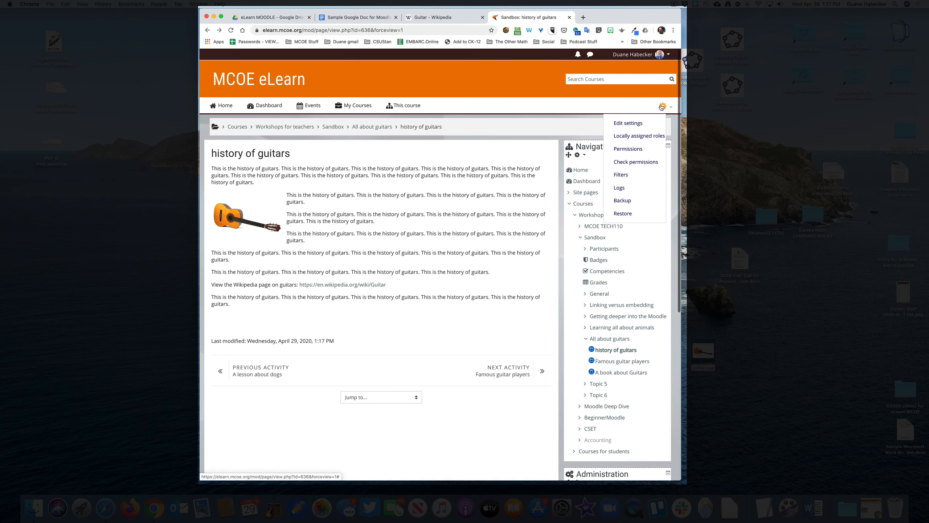
{"action": "left_click", "coordinate": [637, 125]}
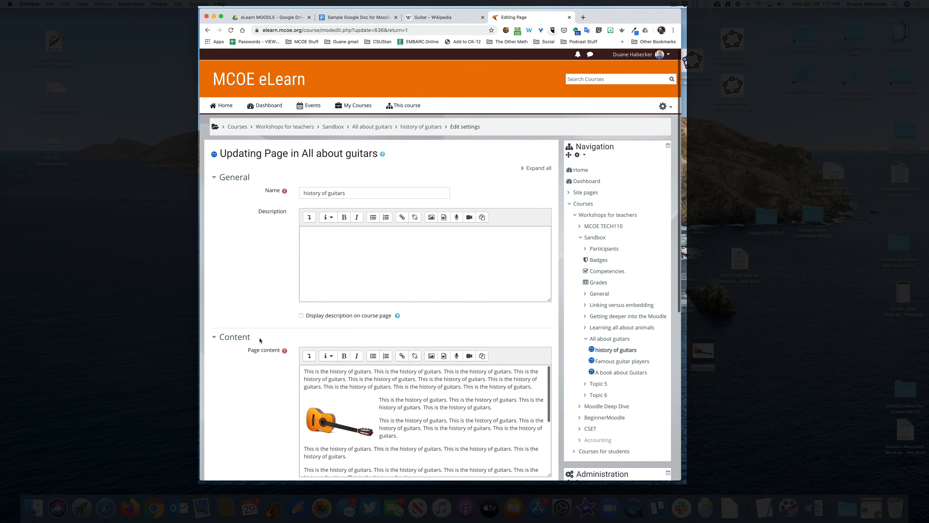
{"action": "scroll", "coordinate": [260, 337], "scroll_direction": "down", "scroll_amount": 6}
{"action": "scroll", "coordinate": [340, 249], "scroll_direction": "down", "scroll_amount": 5}
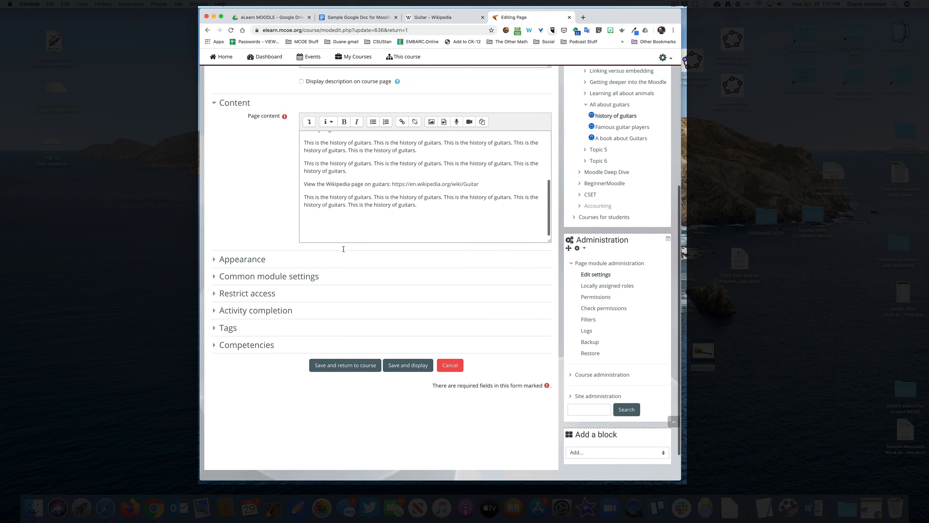
{"action": "left_click_drag", "start_coordinate": [489, 186], "coordinate": [387, 184]}
{"action": "key", "text": "super+c"}
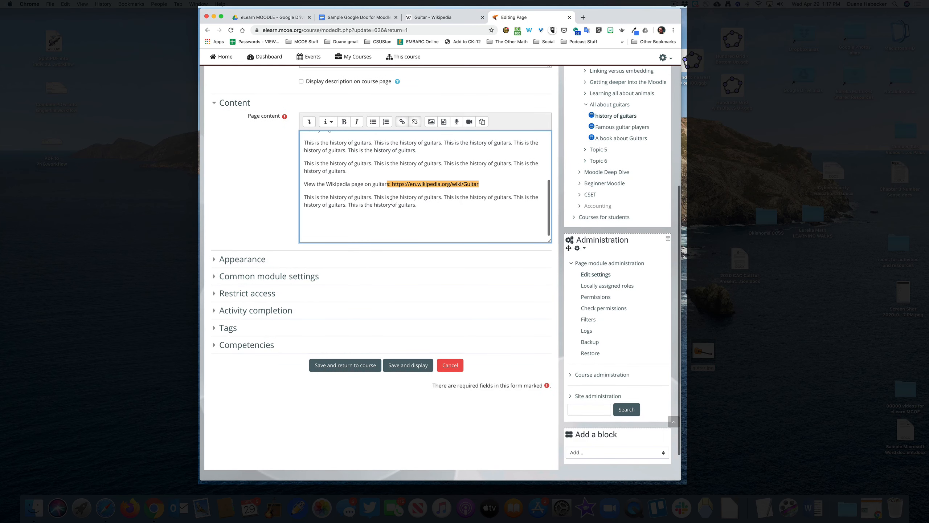
{"action": "key", "text": "BackSpace"}
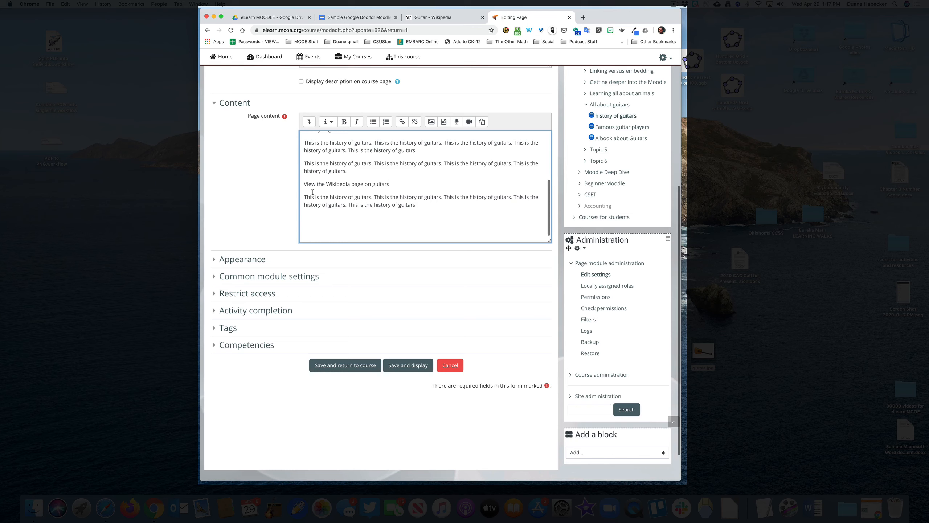
{"action": "left_click_drag", "start_coordinate": [303, 184], "coordinate": [363, 185]}
{"action": "left_click", "coordinate": [362, 184]}
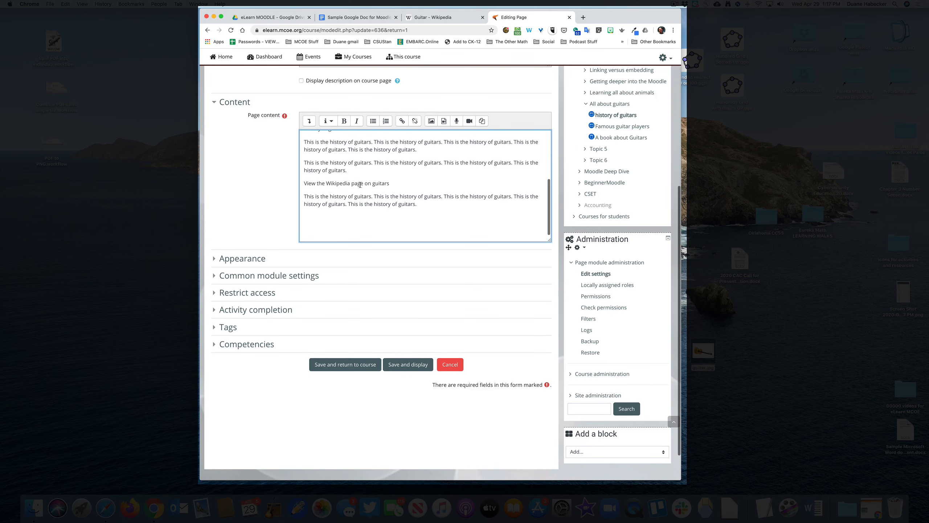
{"action": "left_click_drag", "start_coordinate": [352, 184], "coordinate": [390, 184]}
{"action": "key", "text": "super+b"}
{"action": "left_click", "coordinate": [401, 121]}
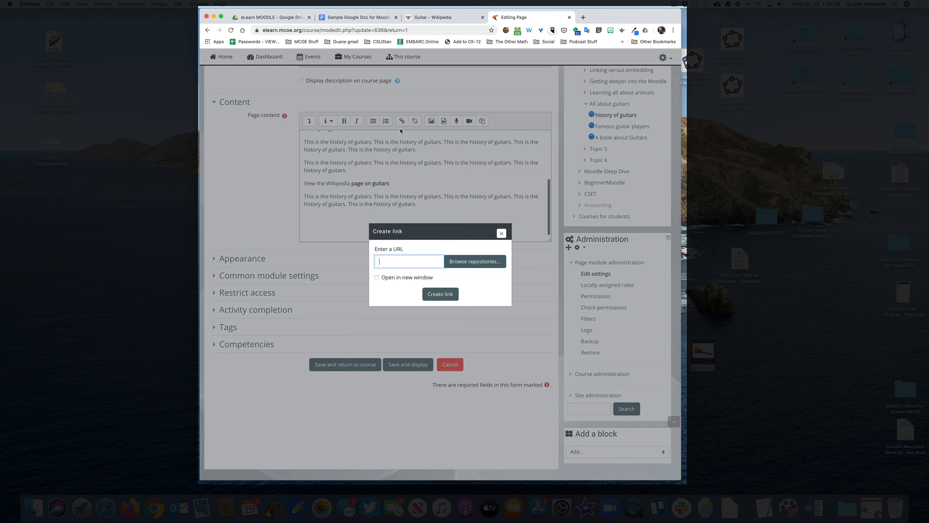
{"action": "key", "text": "super+v"}
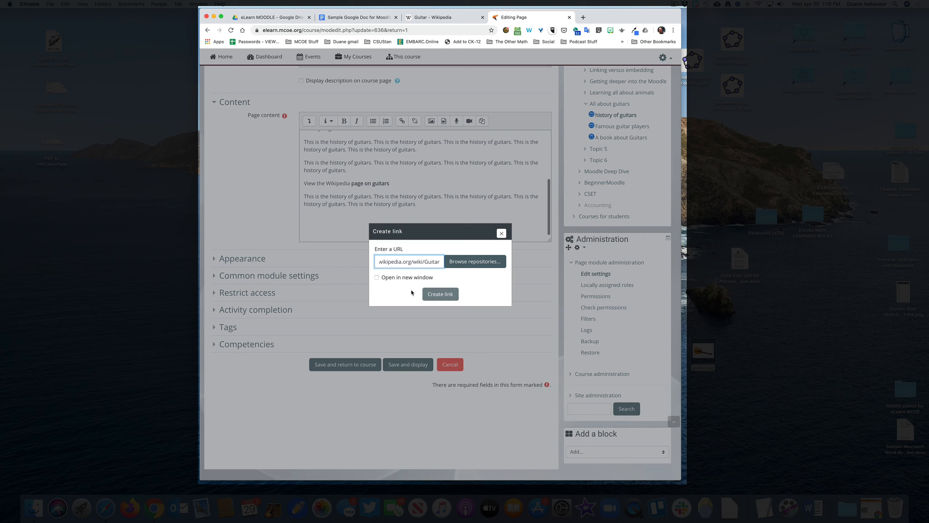
{"action": "left_click", "coordinate": [376, 278]}
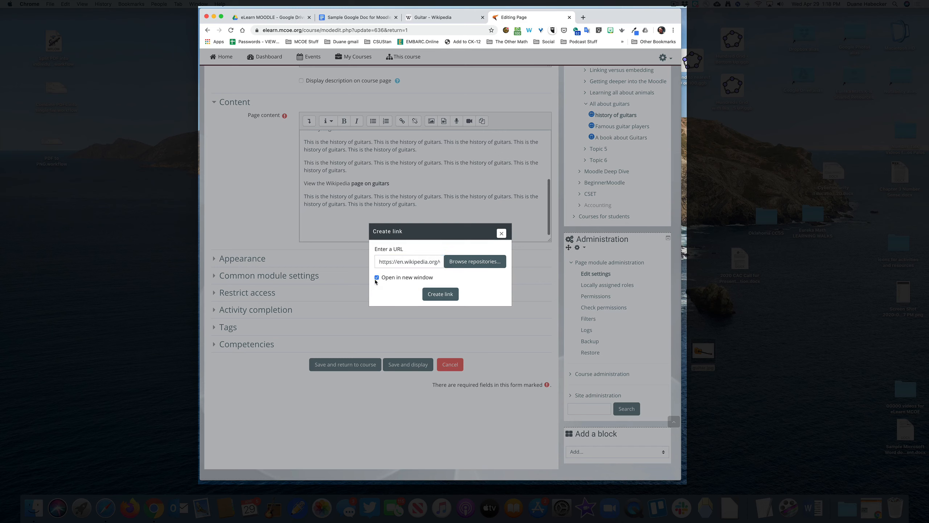
{"action": "left_click", "coordinate": [438, 294]}
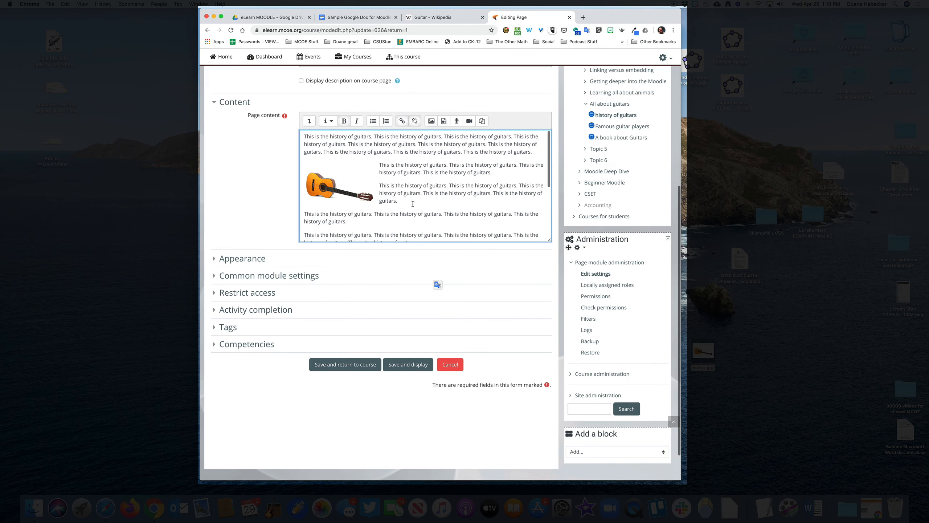
- Save and display the page, and test the "page on guitars" link, closing the article it opens
{"action": "scroll", "coordinate": [366, 293], "scroll_direction": "down", "scroll_amount": 2}
{"action": "left_click", "coordinate": [408, 326]}
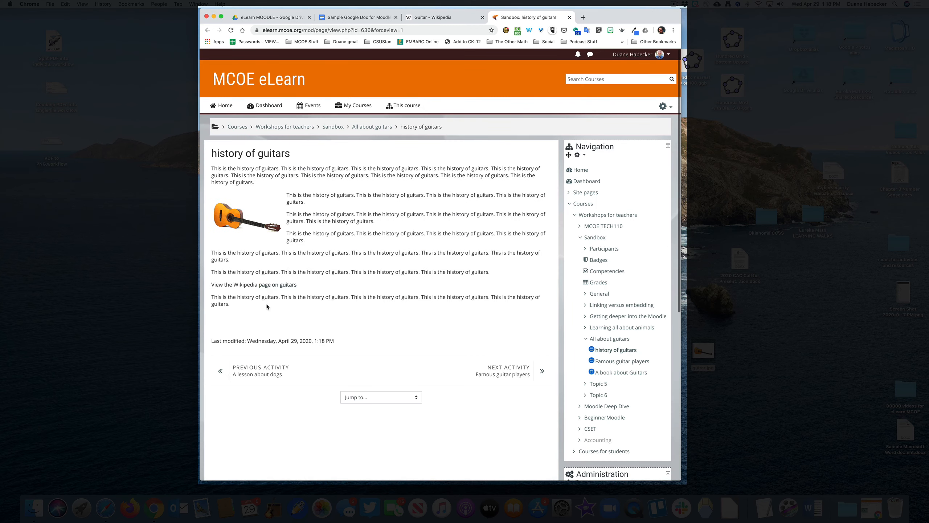
{"action": "left_click", "coordinate": [282, 288]}
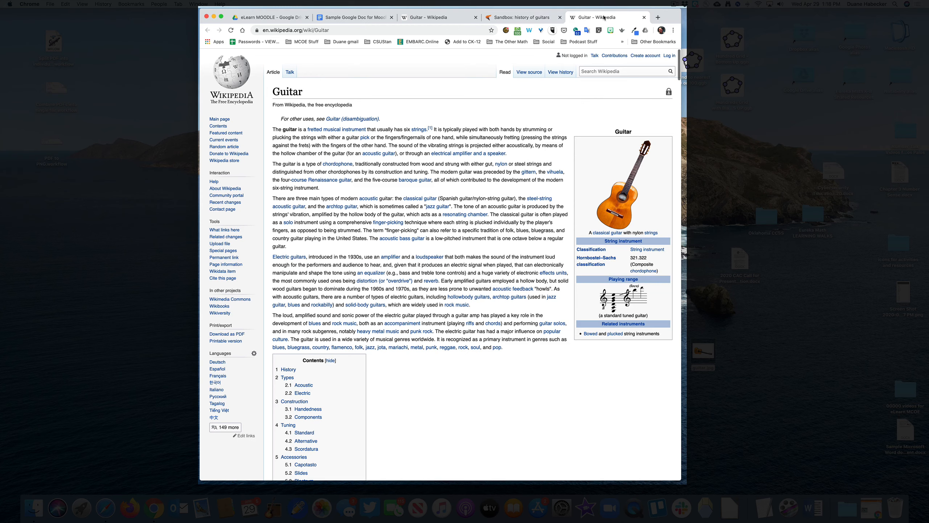
{"action": "left_click", "coordinate": [644, 17]}
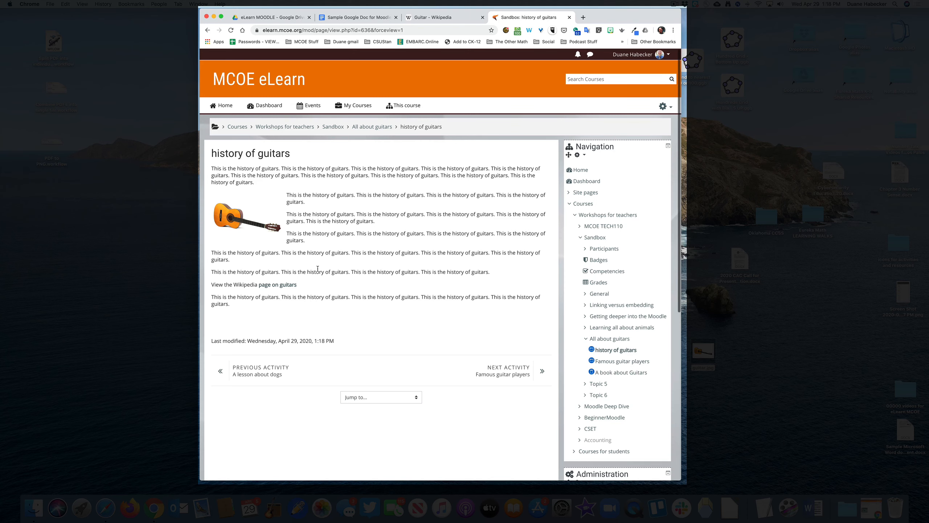
- Return to the Sandbox course page and go to its All about guitars section
{"action": "left_click", "coordinate": [333, 127]}
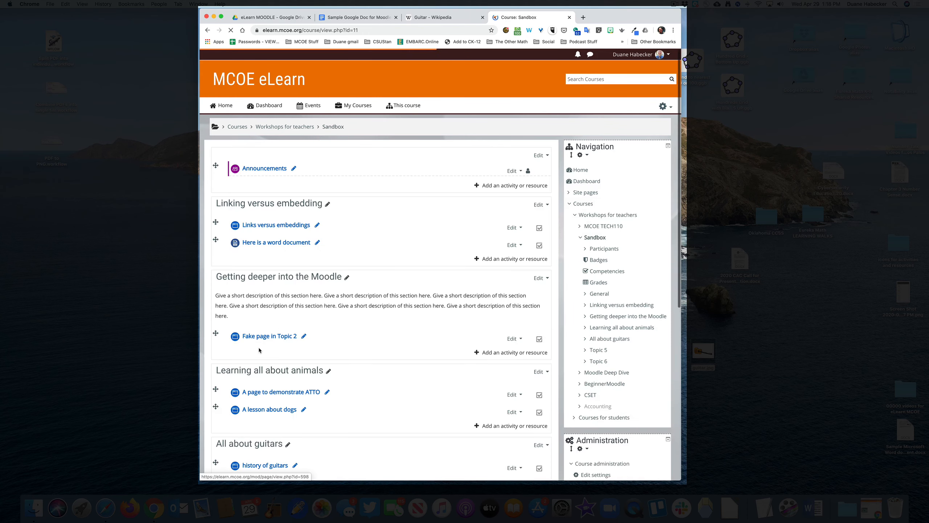
{"action": "scroll", "coordinate": [258, 347], "scroll_direction": "down", "scroll_amount": 3}
{"action": "scroll", "coordinate": [258, 348], "scroll_direction": "down", "scroll_amount": 2}
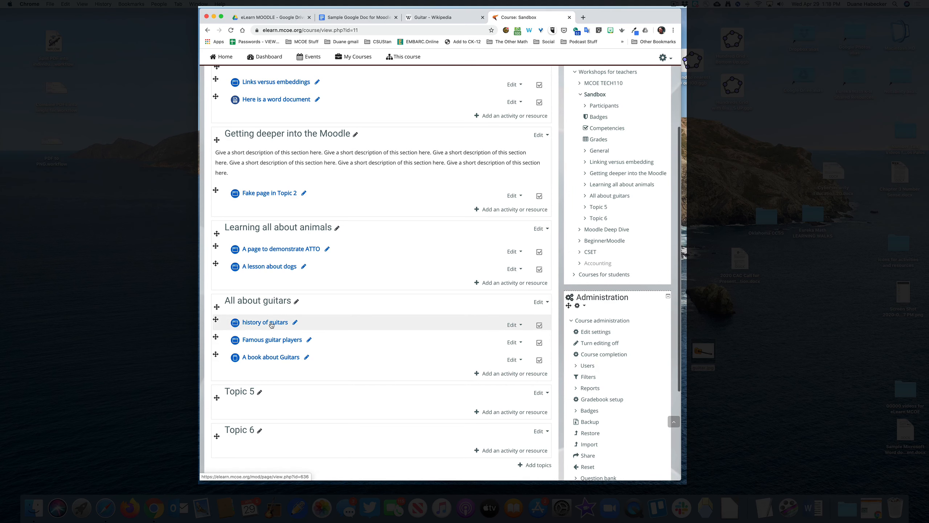
{"action": "scroll", "coordinate": [271, 325], "scroll_direction": "down", "scroll_amount": 3}
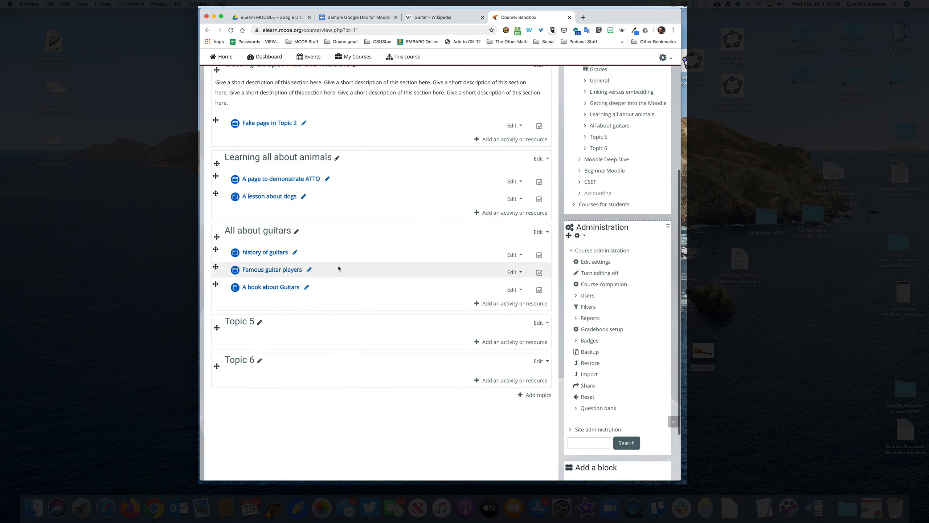
{"action": "scroll", "coordinate": [338, 269], "scroll_direction": "up", "scroll_amount": 1}
{"action": "scroll", "coordinate": [337, 275], "scroll_direction": "down", "scroll_amount": 2}
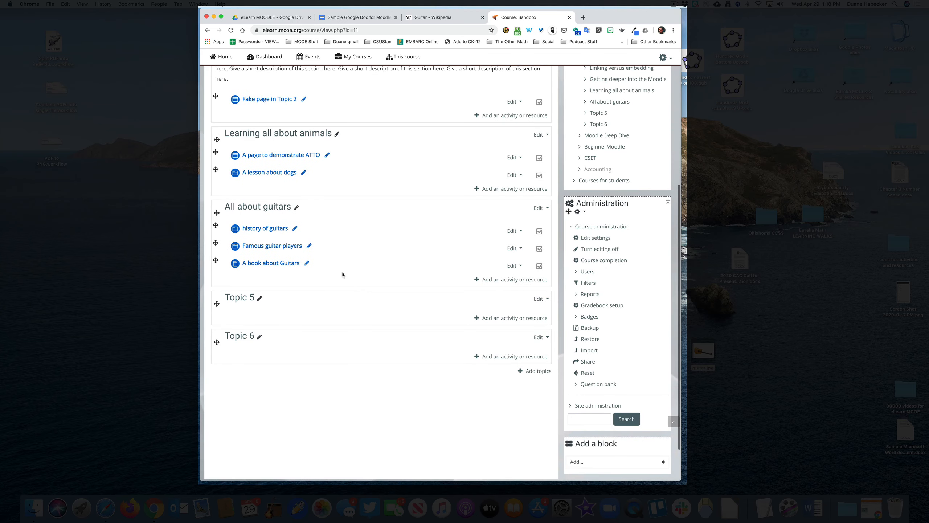
- Add a new URL resource to the All about guitars section
{"action": "left_click", "coordinate": [501, 279]}
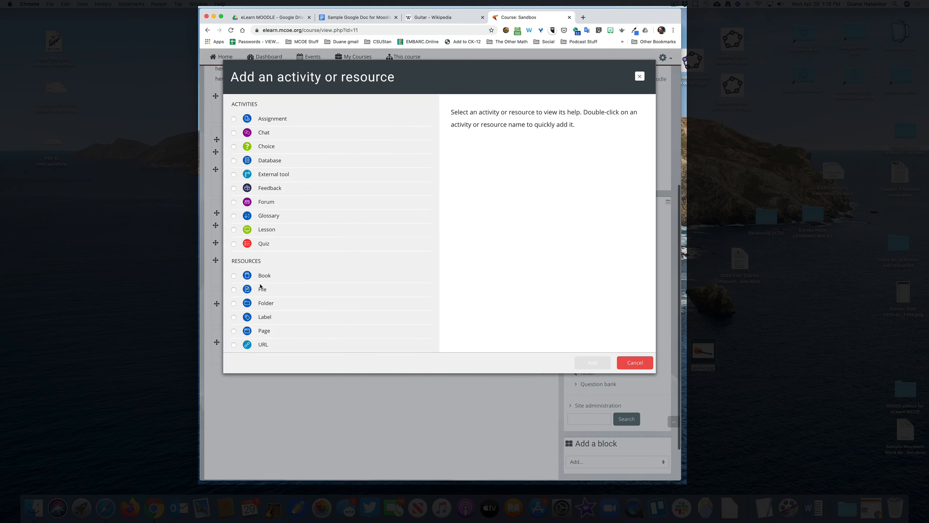
{"action": "scroll", "coordinate": [323, 288], "scroll_direction": "down", "scroll_amount": 1}
{"action": "scroll", "coordinate": [323, 288], "scroll_direction": "up", "scroll_amount": 2}
{"action": "scroll", "coordinate": [311, 289], "scroll_direction": "down", "scroll_amount": 3}
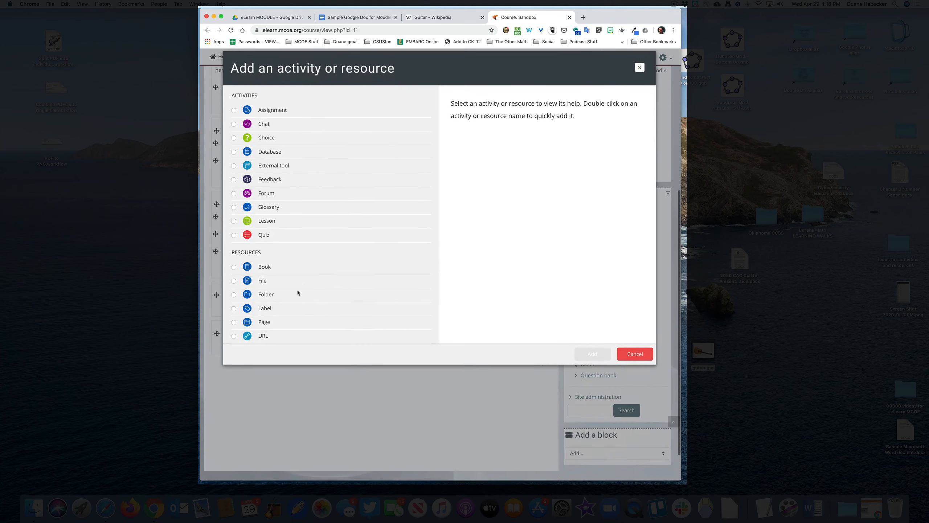
{"action": "scroll", "coordinate": [297, 292], "scroll_direction": "down", "scroll_amount": 1}
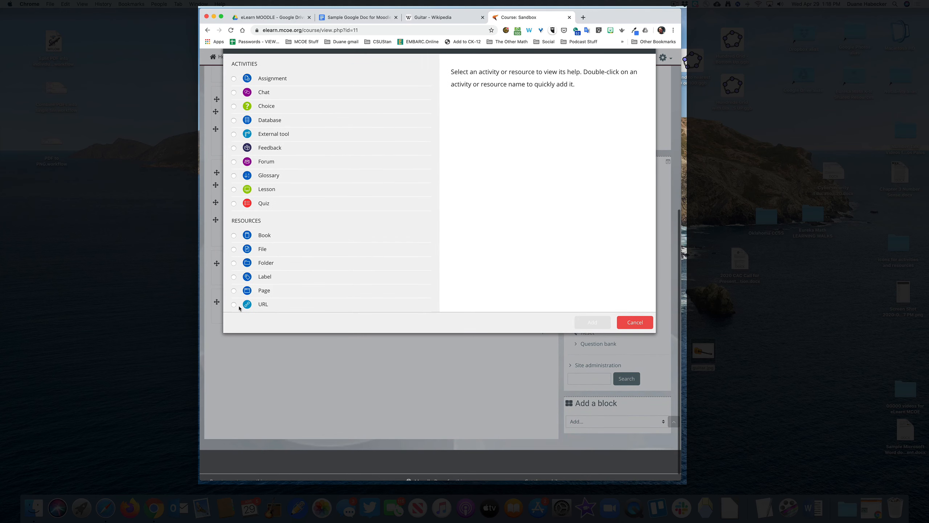
{"action": "left_click", "coordinate": [254, 306]}
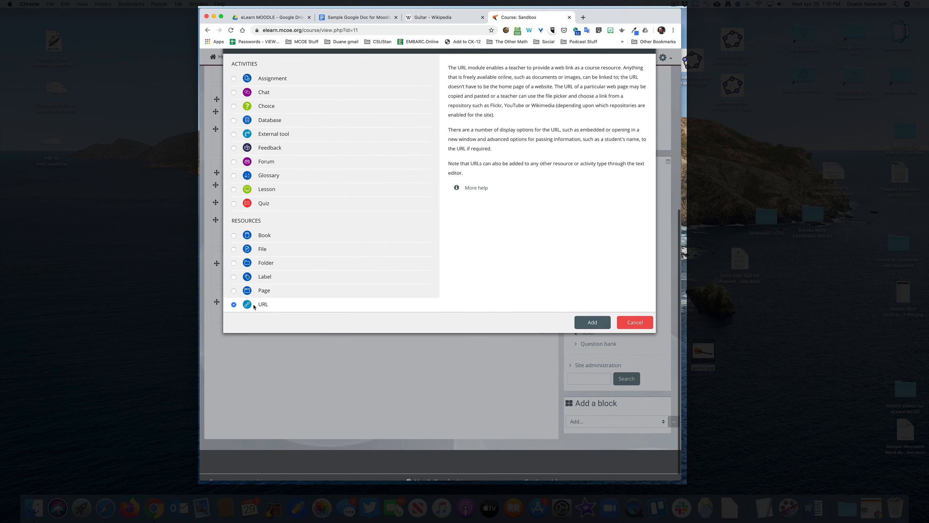
{"action": "left_click", "coordinate": [593, 322]}
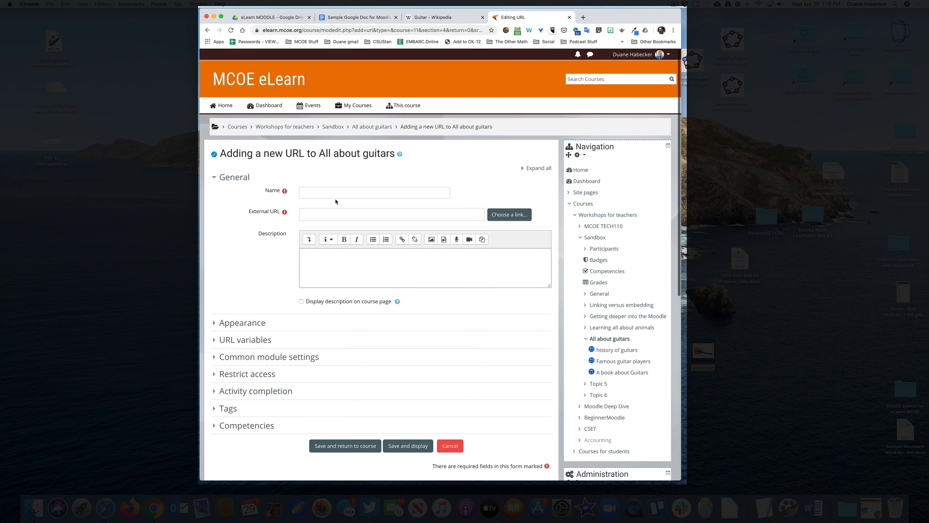
- Name the URL resource "Wikipedia page about guitars"
{"action": "left_click", "coordinate": [329, 191]}
{"action": "type", "text": "Wik"}
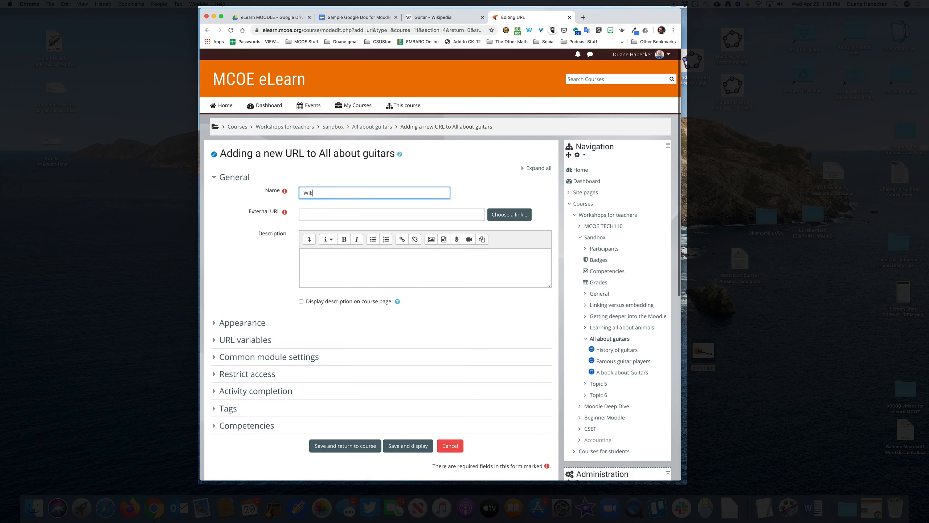
{"action": "type", "text": "ipediage page"}
{"action": "type", "text": " on"}
{"action": "key", "text": "BackSpace"}
{"action": "key", "text": "BackSpace"}
{"action": "type", "text": "about guitar"}
{"action": "left_click", "coordinate": [331, 193]}
{"action": "key", "text": "BackSpace"}
{"action": "key", "text": "BackSpace"}
{"action": "left_click", "coordinate": [309, 213]}
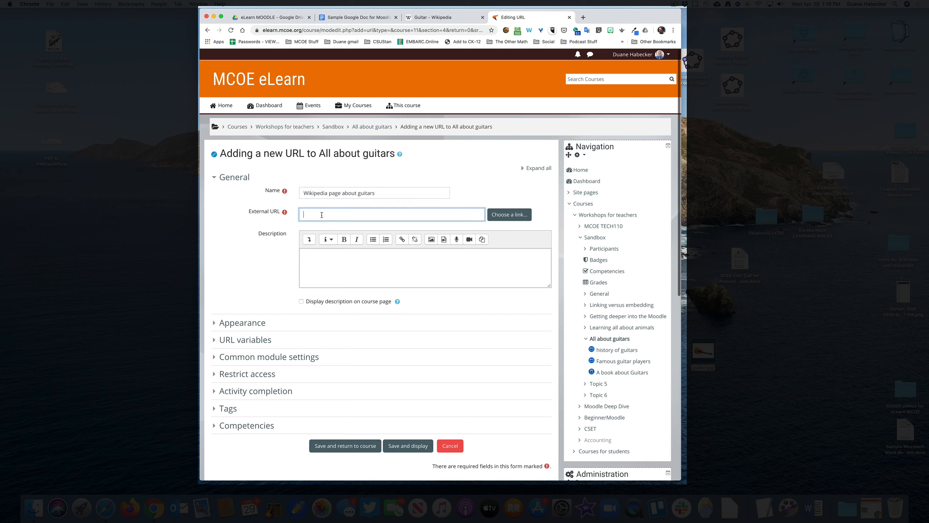
{"action": "type", "text": "https://en.wikipedia.org/wiki/Guitar"}
{"action": "left_click", "coordinate": [319, 259]}
{"action": "type", "text": "lkjh sadfoiuash dljkhbasd oiuasgd"}
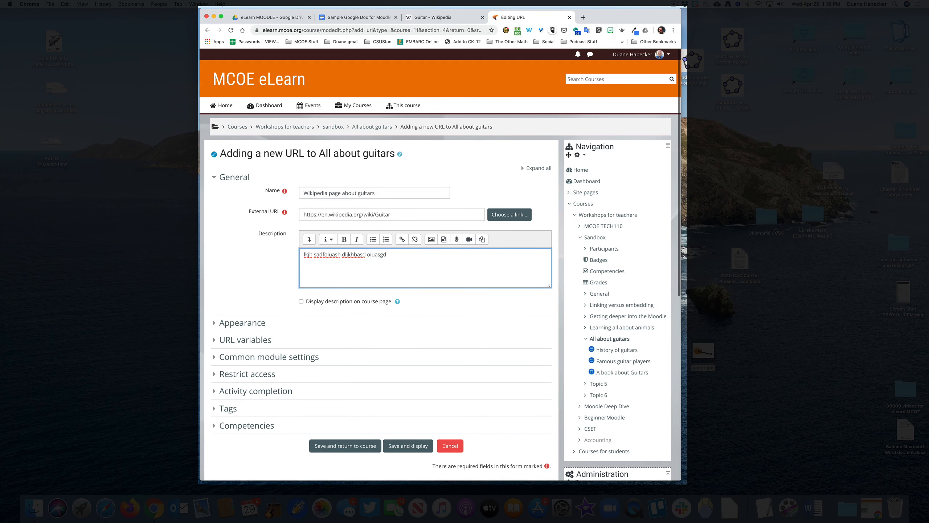
{"action": "scroll", "coordinate": [304, 274], "scroll_direction": "down", "scroll_amount": 2}
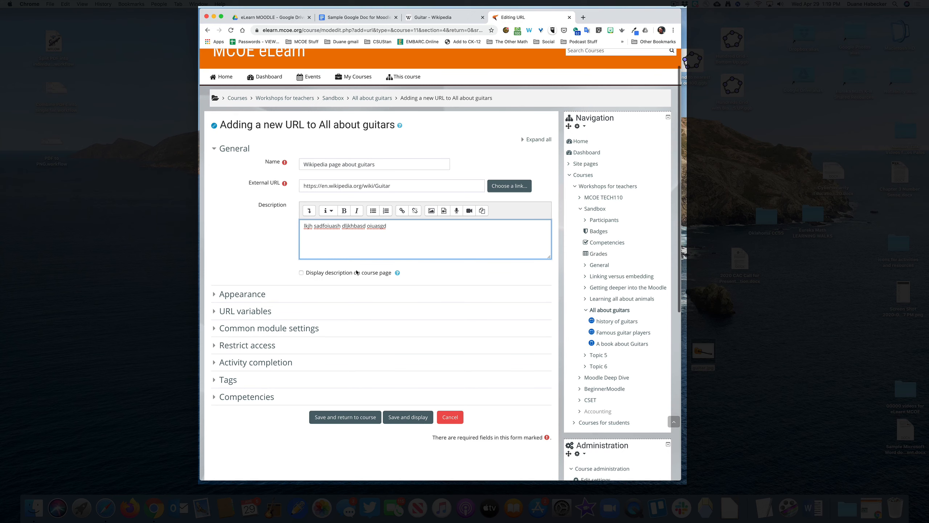
- Set the URL resource's display option to Open, then save it and return to the course
{"action": "scroll", "coordinate": [253, 275], "scroll_direction": "down", "scroll_amount": 4}
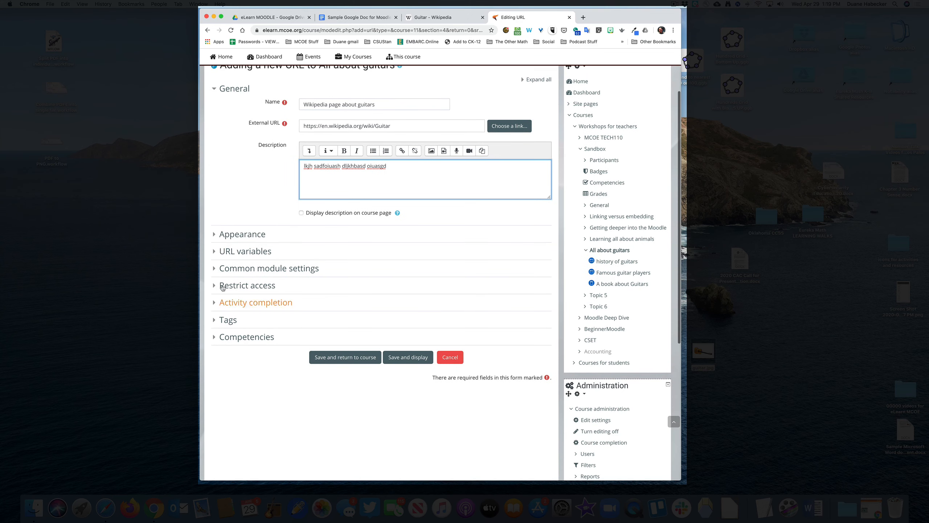
{"action": "left_click", "coordinate": [234, 234]}
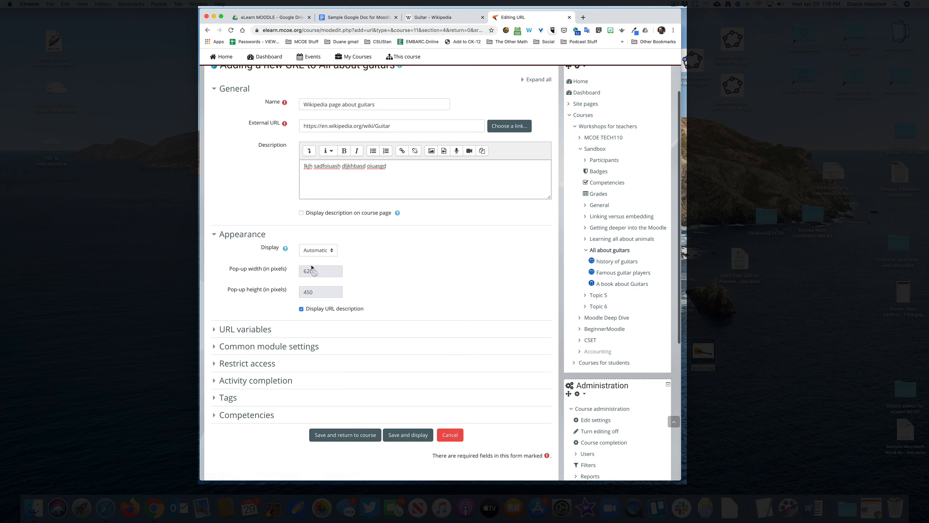
{"action": "left_click", "coordinate": [322, 251]}
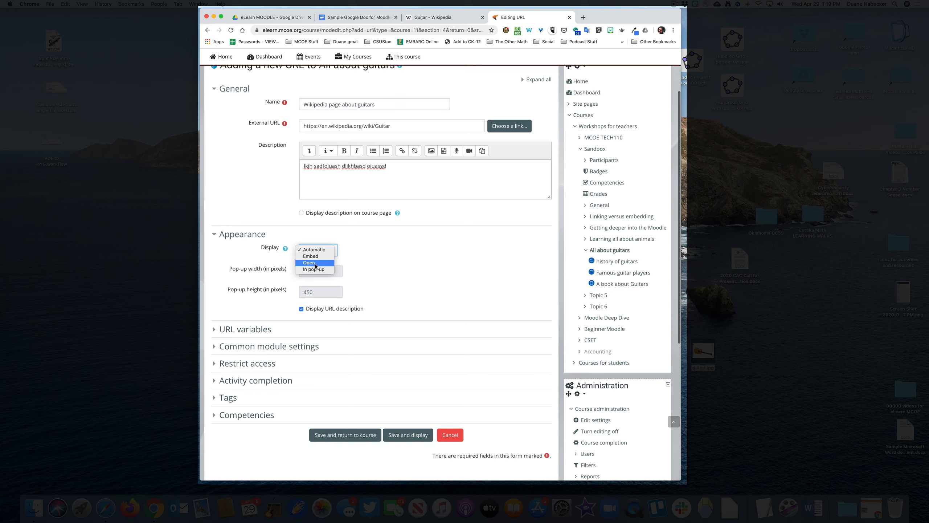
{"action": "left_click", "coordinate": [315, 264]}
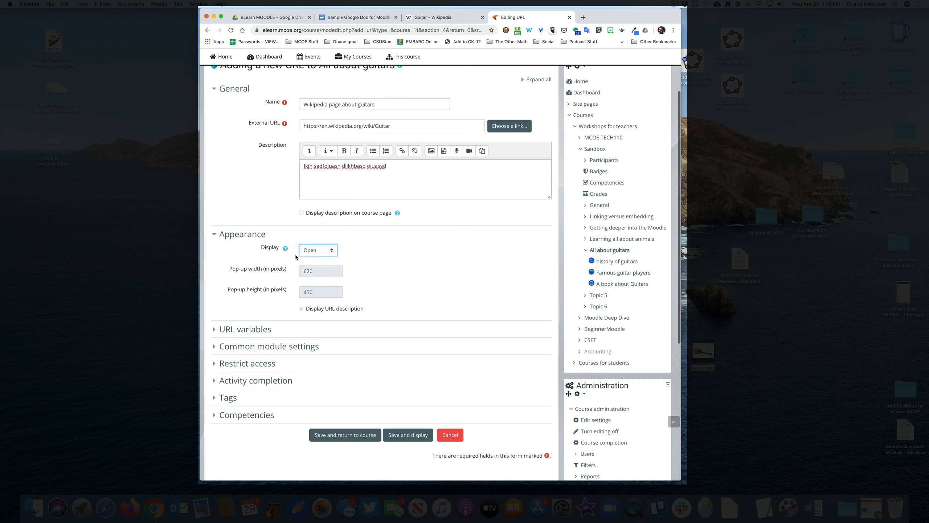
{"action": "scroll", "coordinate": [323, 253], "scroll_direction": "down", "scroll_amount": 3}
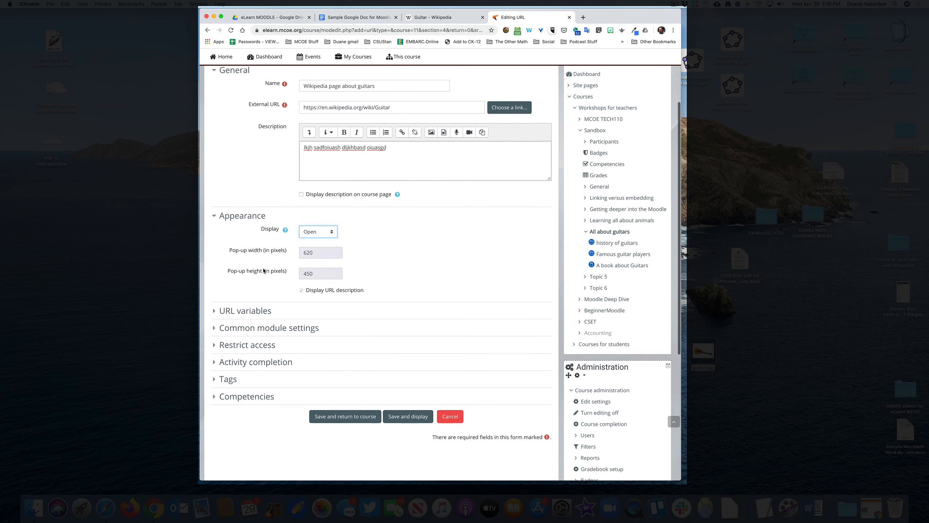
{"action": "left_click", "coordinate": [358, 381]}
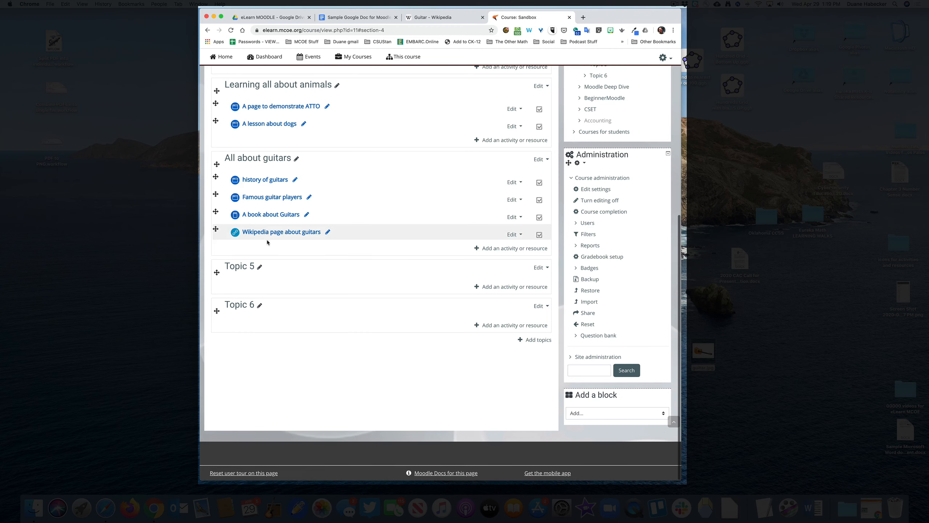
- Turn editing off for the Sandbox course
{"action": "scroll", "coordinate": [422, 212], "scroll_direction": "up", "scroll_amount": 8}
{"action": "left_click", "coordinate": [663, 106]}
{"action": "left_click", "coordinate": [639, 136]}
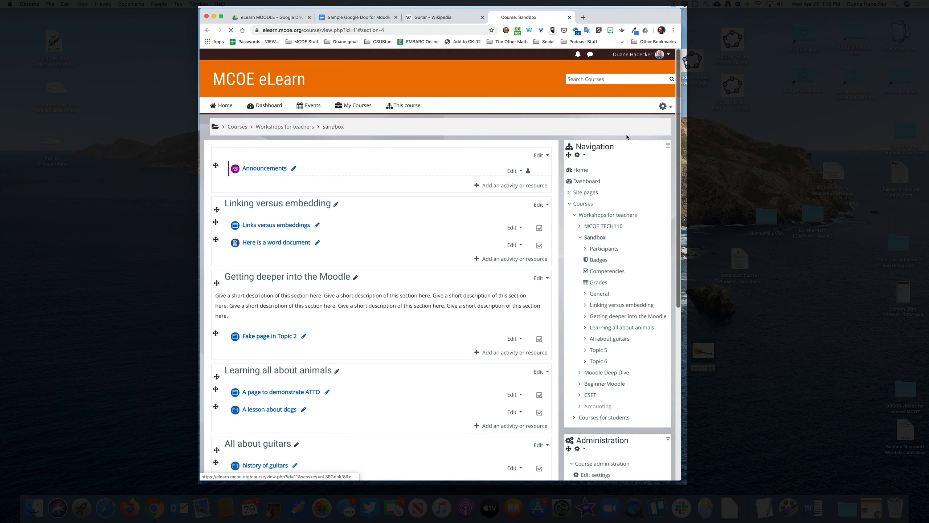
- Open the All about guitars section from the Sandbox course page
{"action": "scroll", "coordinate": [367, 264], "scroll_direction": "down", "scroll_amount": 1}
{"action": "scroll", "coordinate": [365, 262], "scroll_direction": "down", "scroll_amount": 3}
{"action": "scroll", "coordinate": [366, 268], "scroll_direction": "up", "scroll_amount": 2}
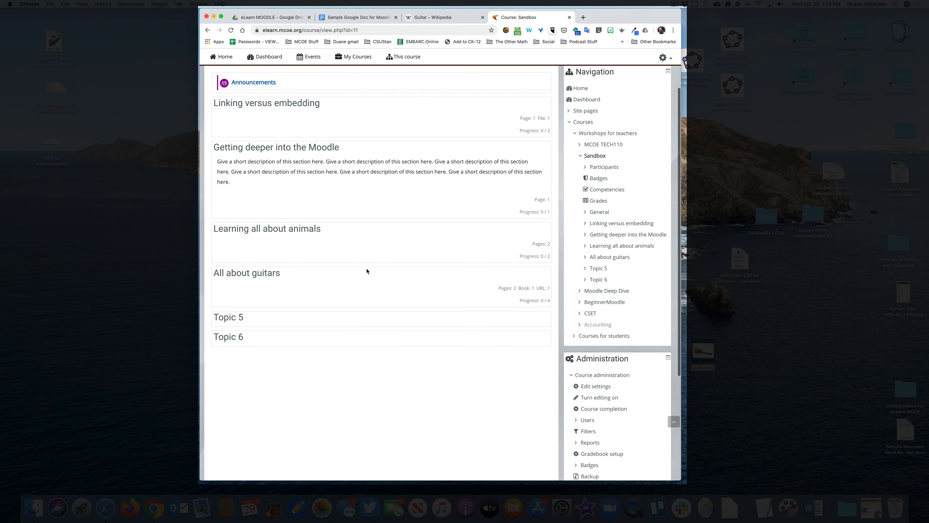
{"action": "left_click", "coordinate": [265, 272]}
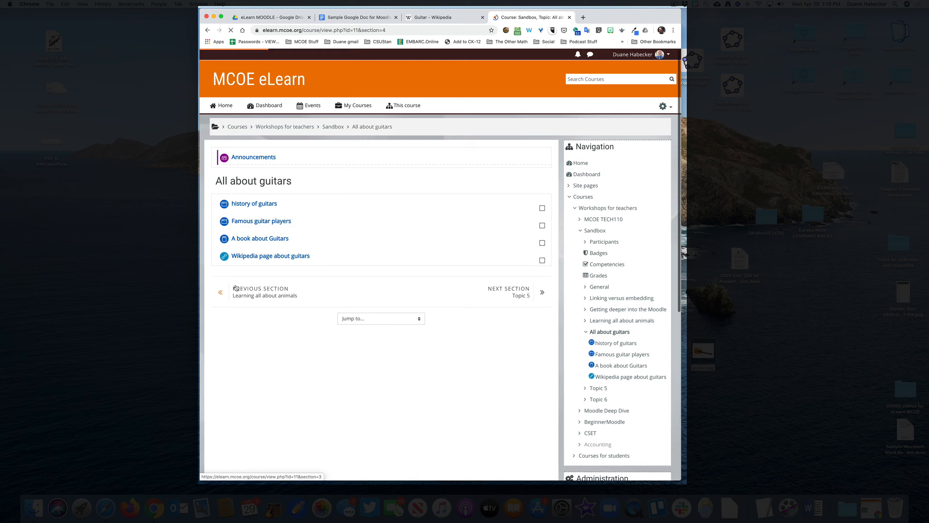
- Test the Wikipedia page about guitars resource by opening it, and return to the All about guitars section
{"action": "scroll", "coordinate": [251, 280], "scroll_direction": "down", "scroll_amount": 1}
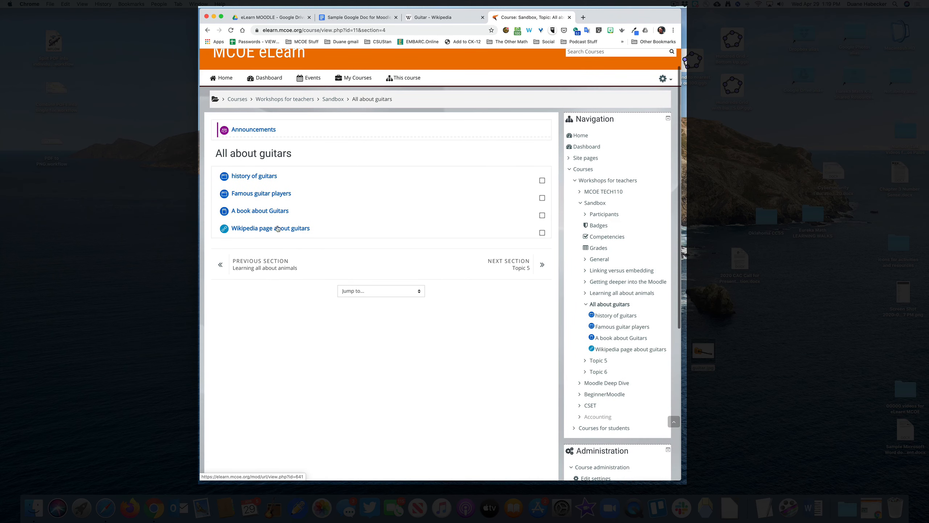
{"action": "left_click", "coordinate": [275, 229]}
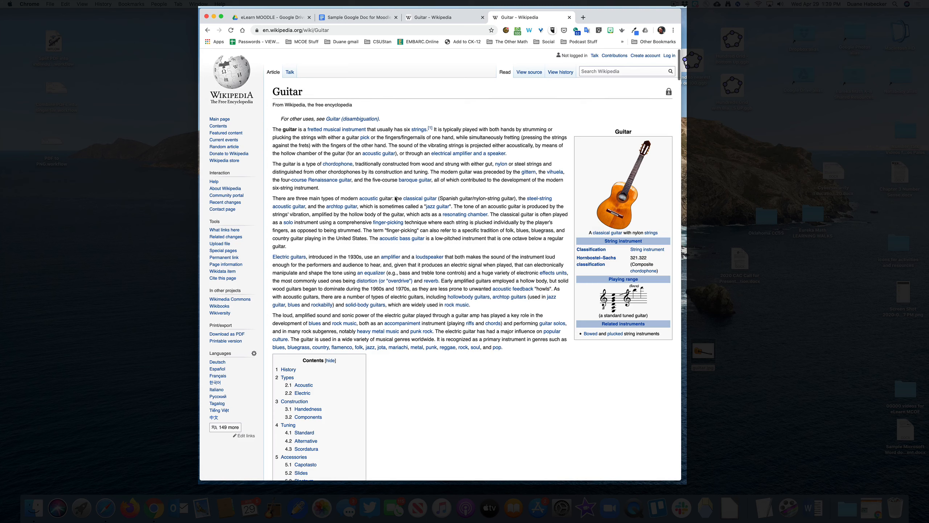
{"action": "left_click", "coordinate": [207, 31]}
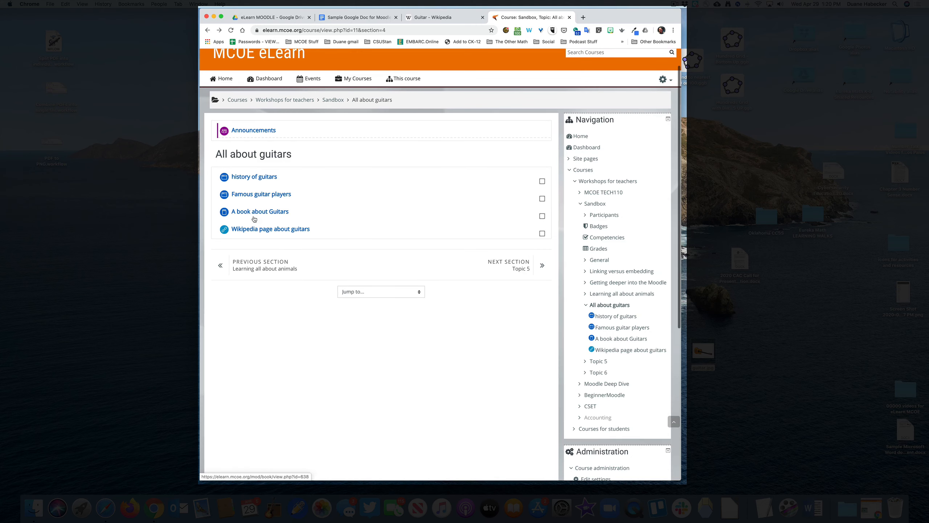